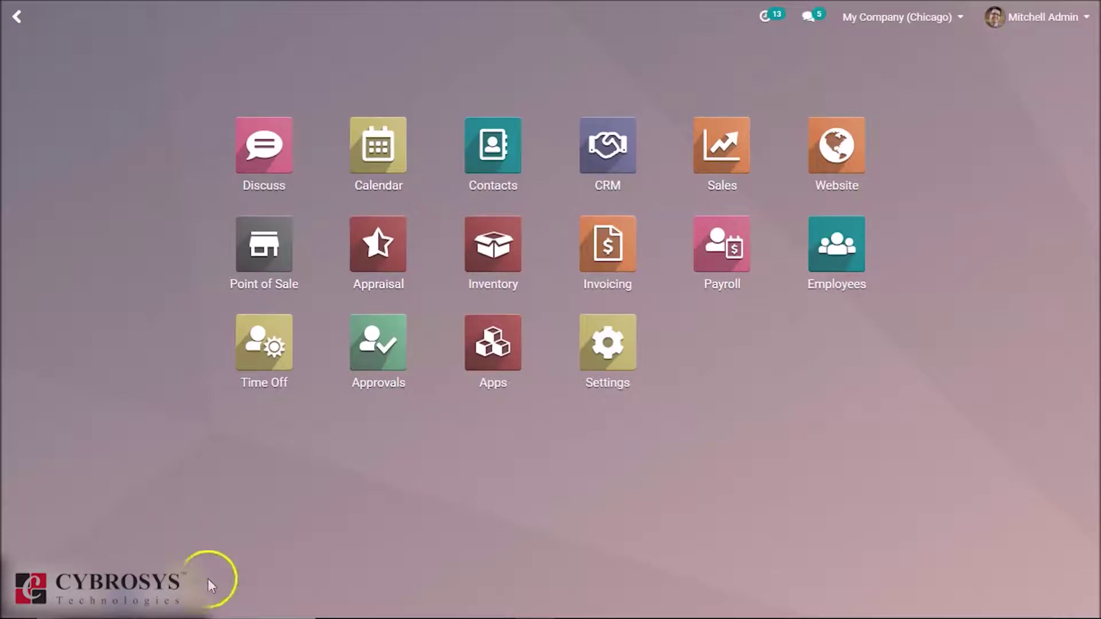
- Open the Point of Sale app from the Odoo home menu
{"action": "left_click", "coordinate": [234, 229]}
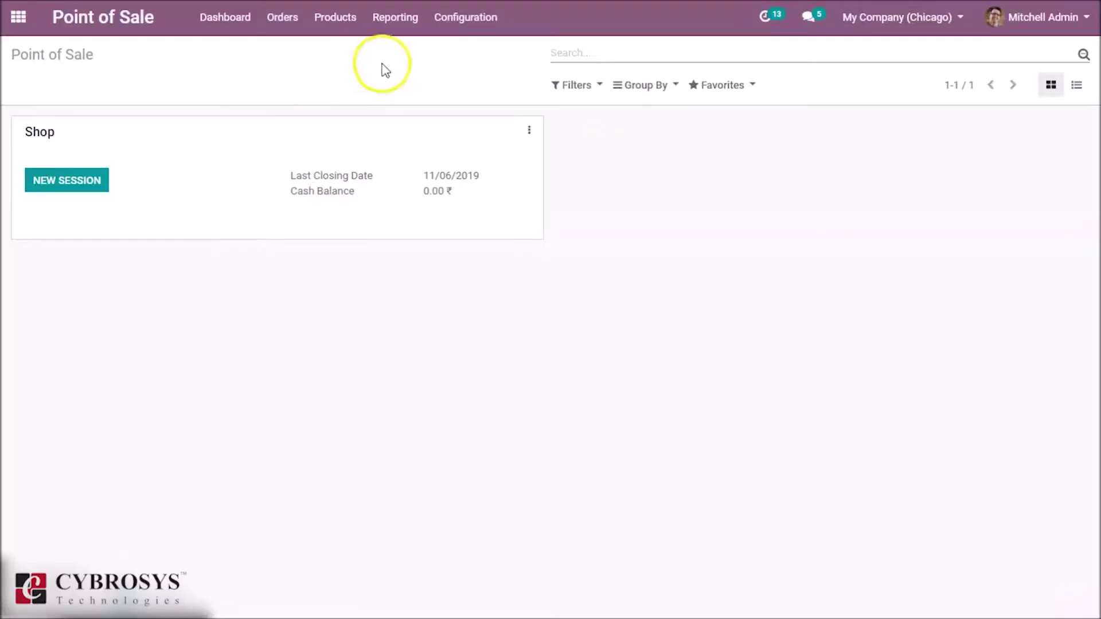
- Open the Shop record from Configuration > Point of Sale and put it in edit mode
{"action": "left_click", "coordinate": [448, 32]}
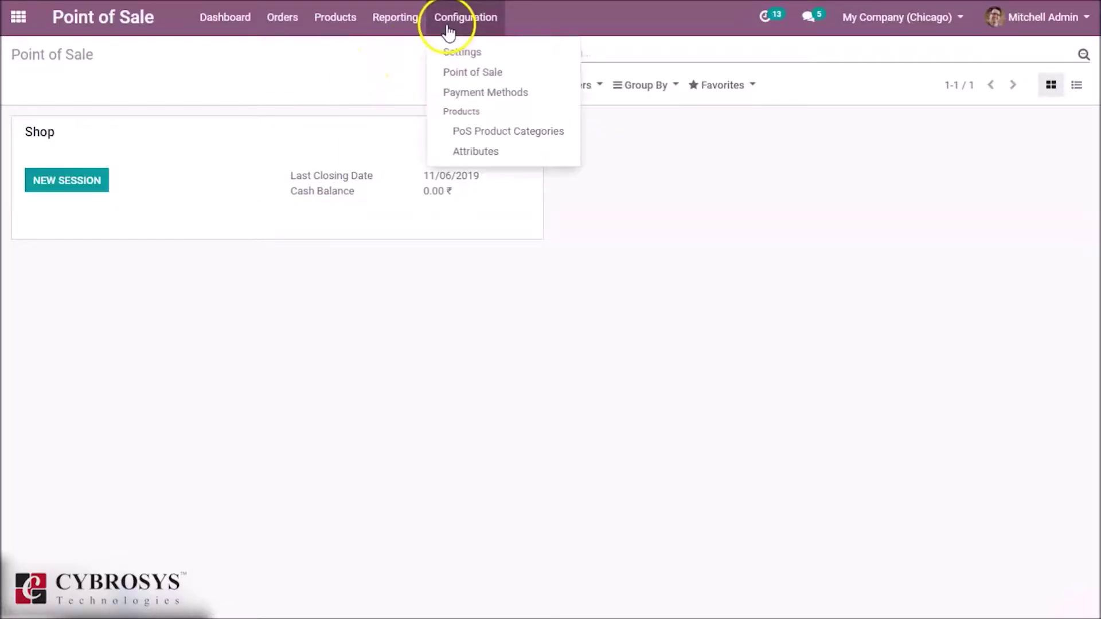
{"action": "left_click", "coordinate": [457, 73]}
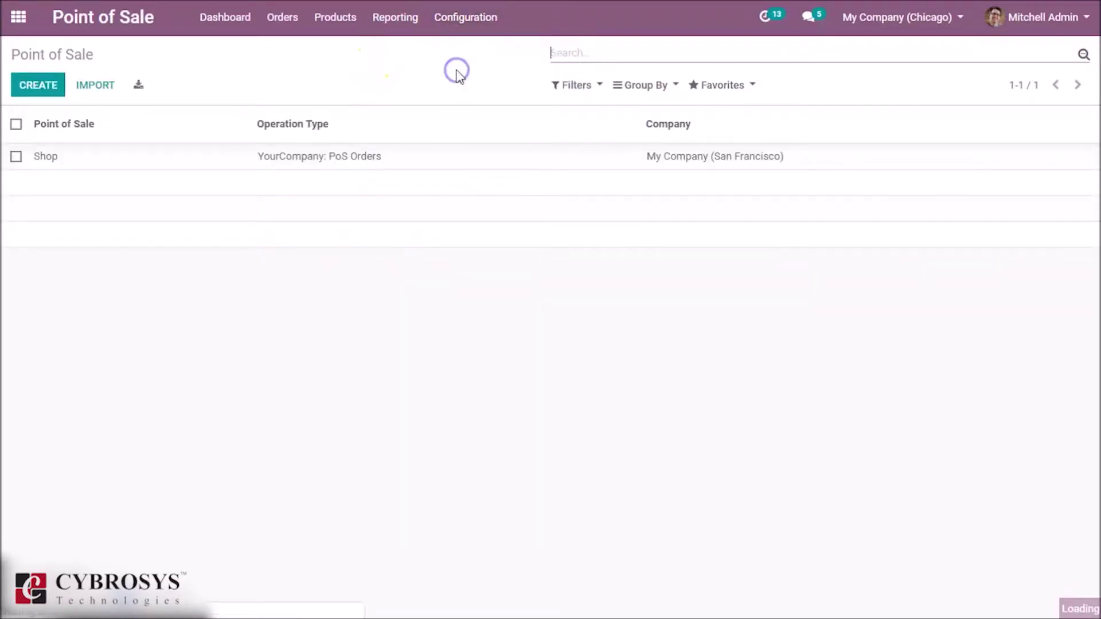
{"action": "left_click", "coordinate": [332, 166]}
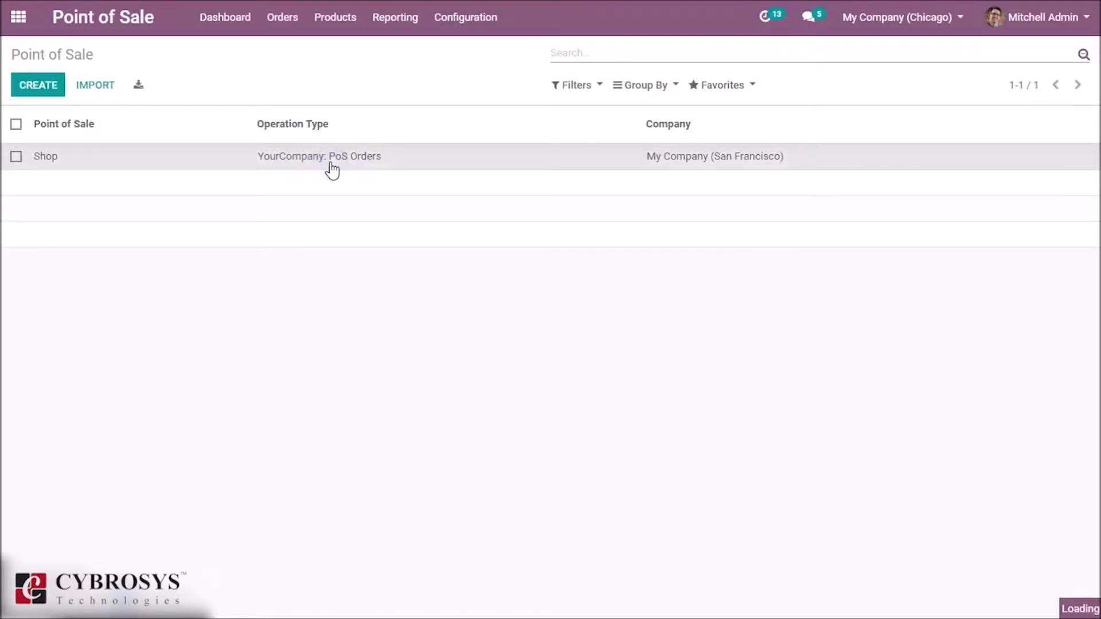
{"action": "left_click", "coordinate": [314, 159]}
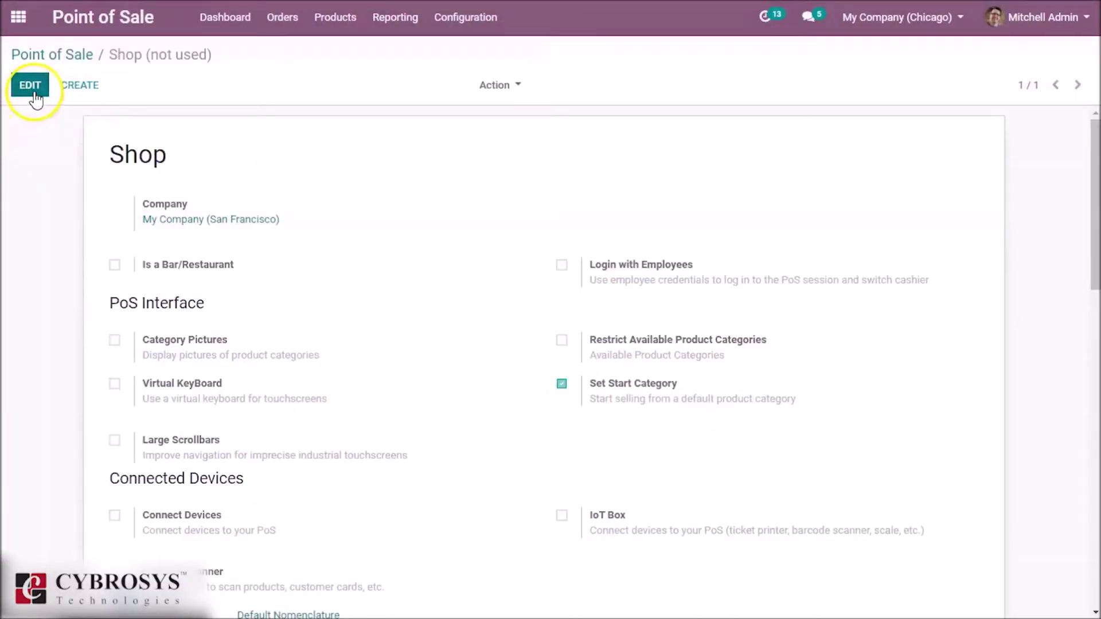
{"action": "left_click", "coordinate": [31, 87]}
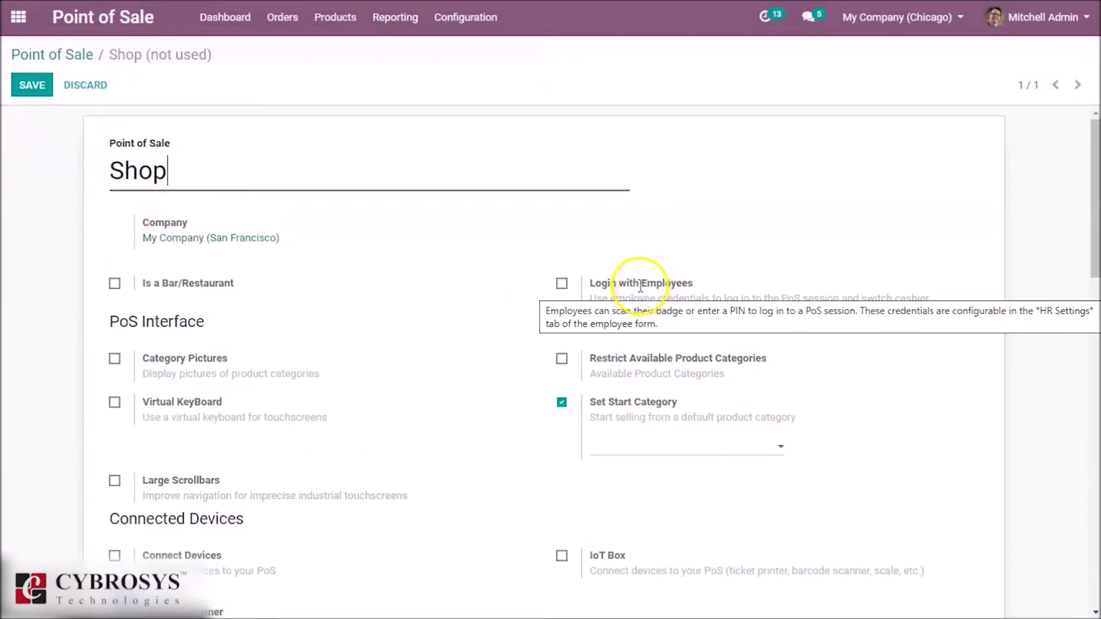
- Enable Login with Employees for the Shop and clear the default allowed employees
{"action": "left_click", "coordinate": [563, 284]}
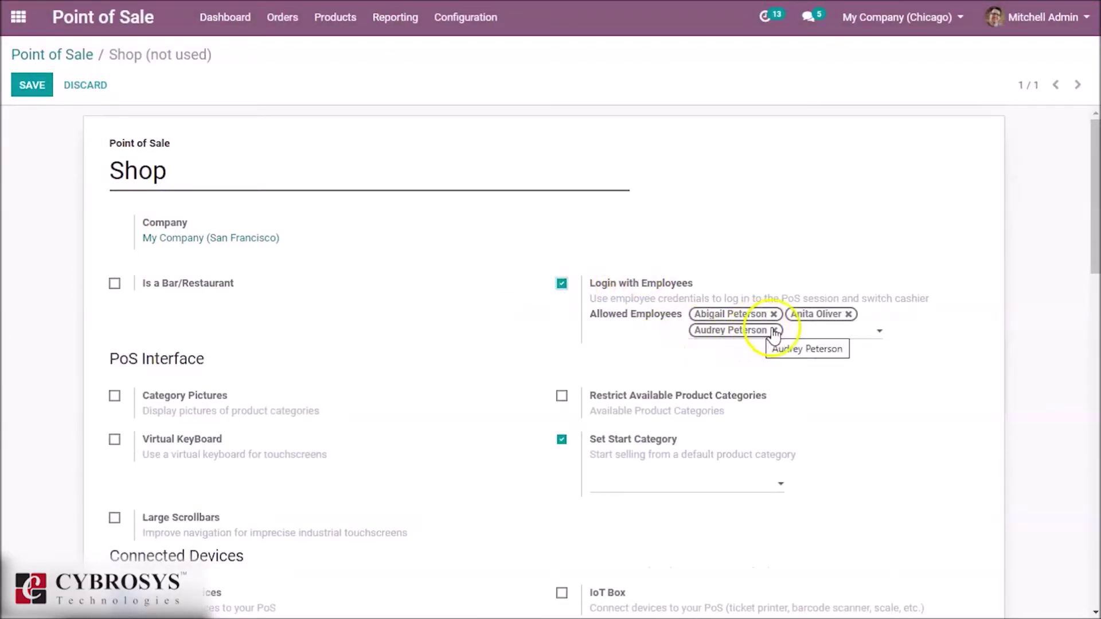
{"action": "left_click", "coordinate": [773, 330]}
{"action": "left_click", "coordinate": [774, 315]}
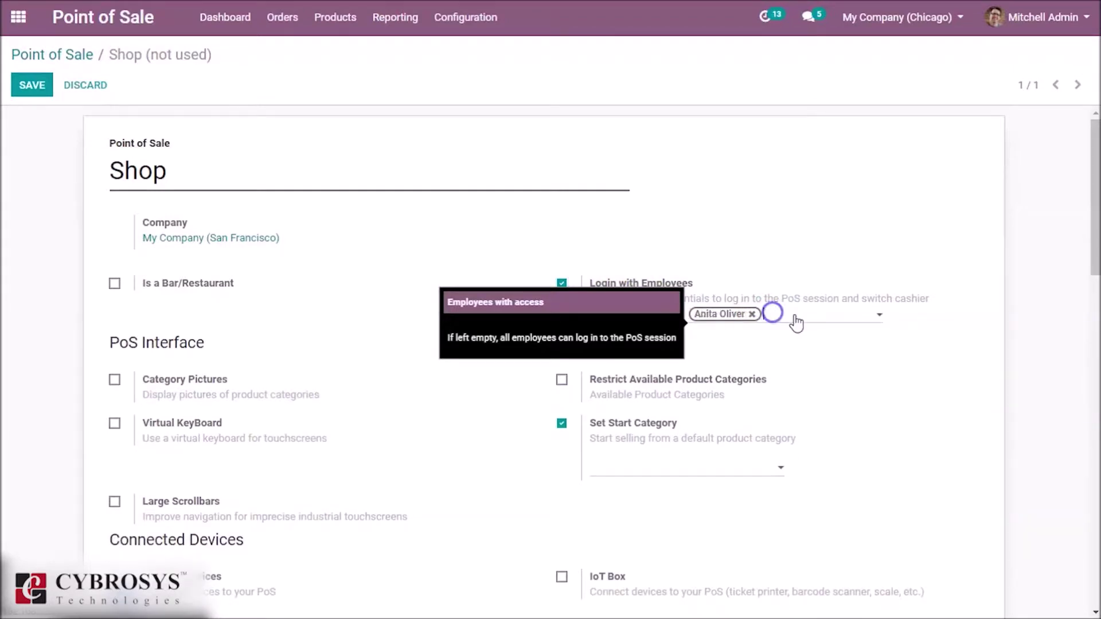
{"action": "left_click", "coordinate": [752, 315]}
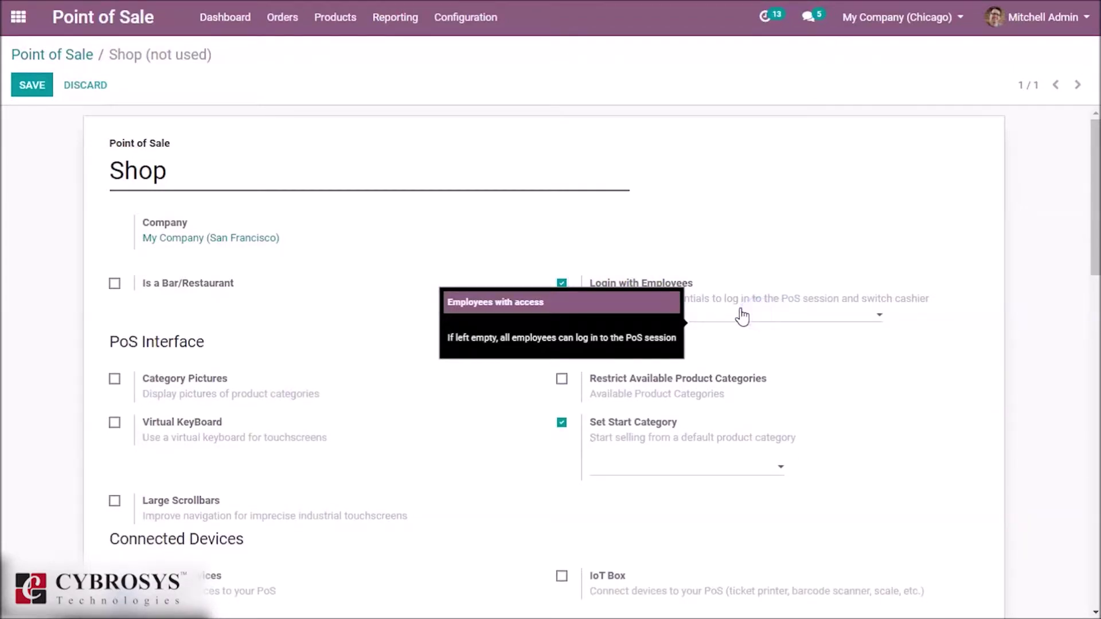
- Allow Abigail Peterson and Anita Oliver, save, and return to the point of sale list
{"action": "left_click", "coordinate": [741, 316]}
{"action": "left_click", "coordinate": [745, 343]}
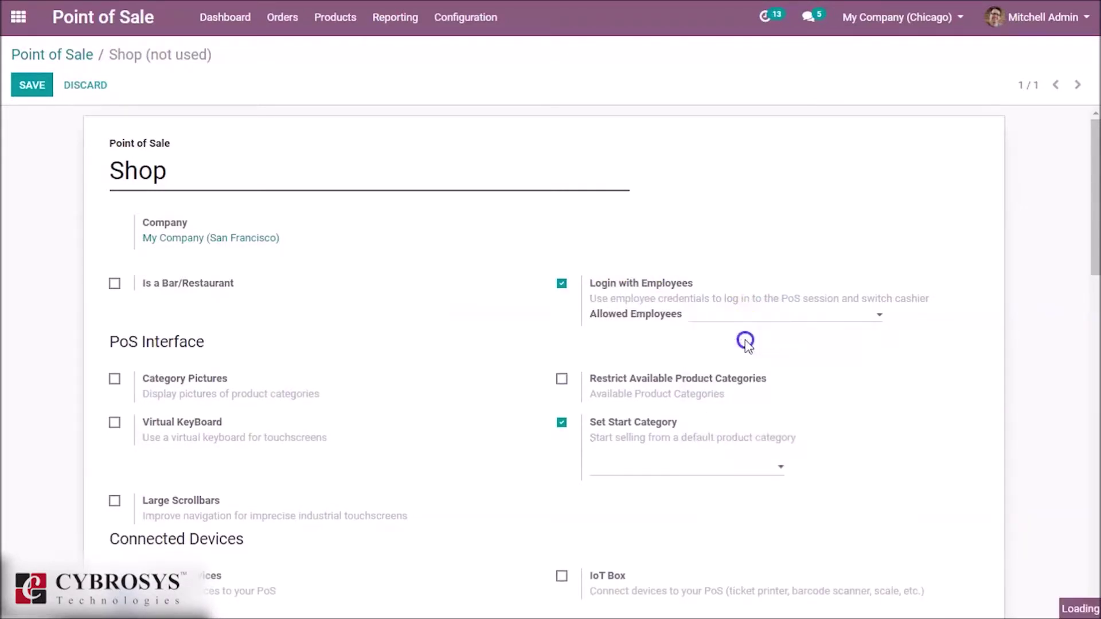
{"action": "left_click", "coordinate": [801, 316]}
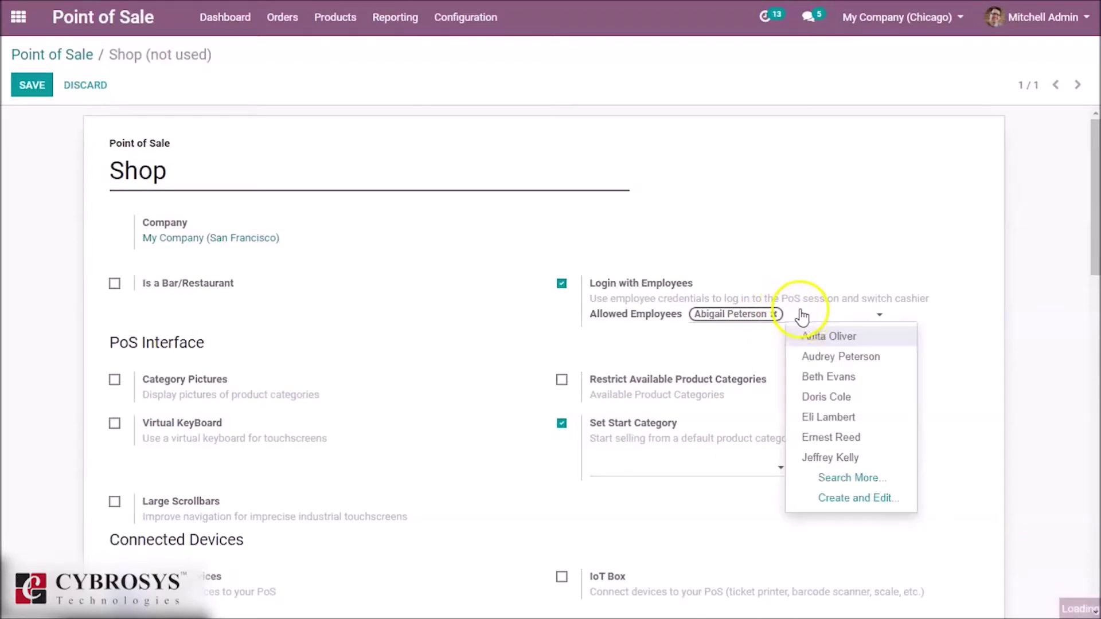
{"action": "left_click", "coordinate": [809, 337]}
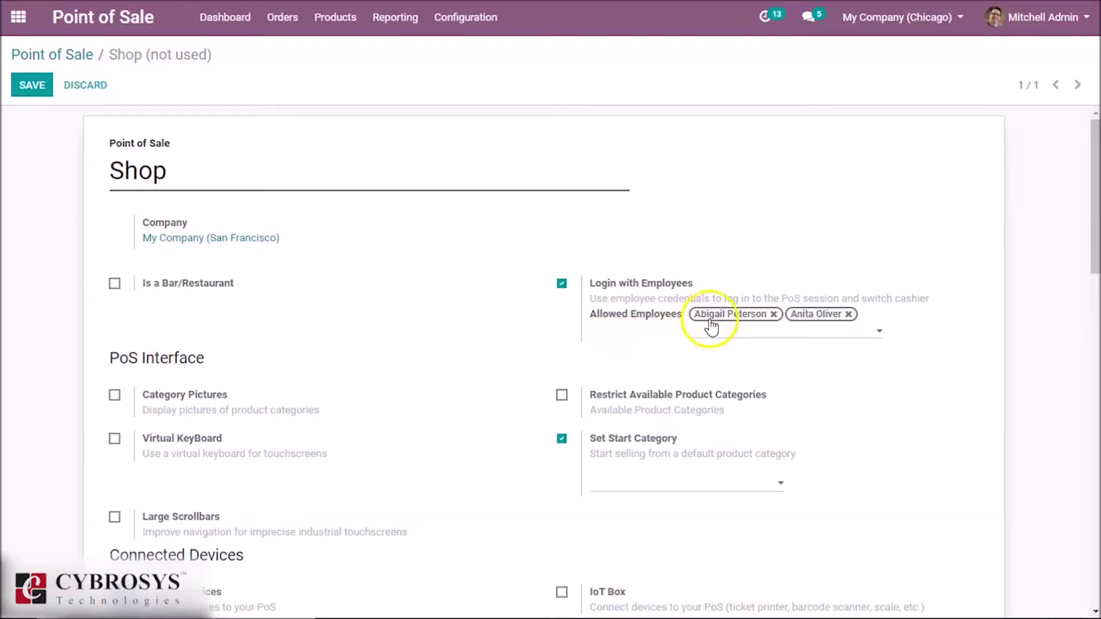
{"action": "left_click", "coordinate": [22, 86]}
{"action": "left_click", "coordinate": [33, 55]}
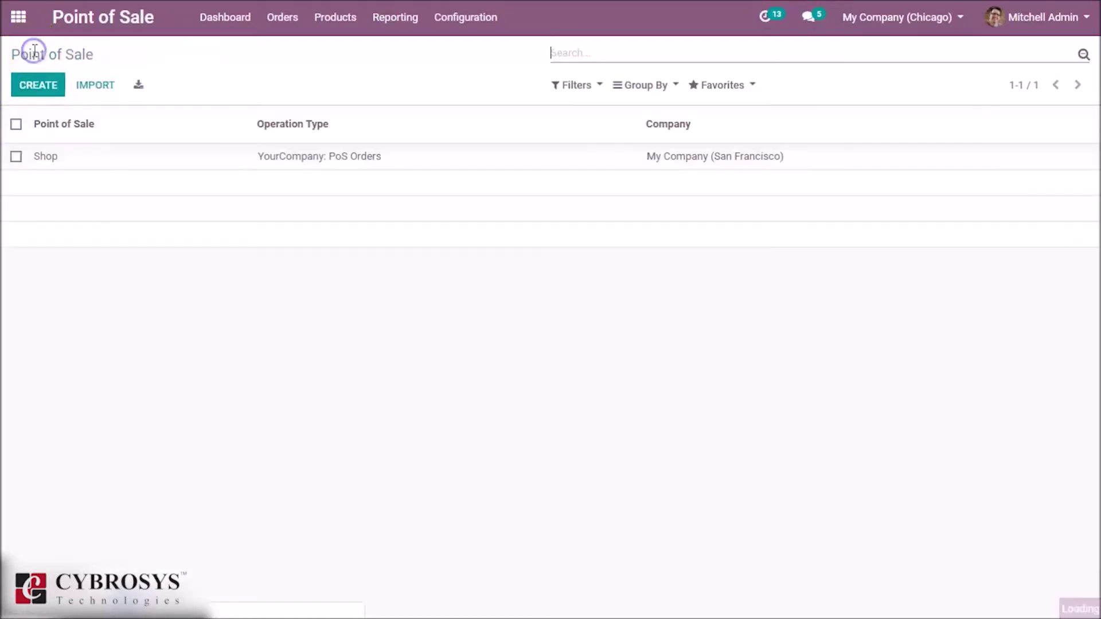
- Open Abigail Peterson's record in the Employees app
{"action": "left_click", "coordinate": [18, 19]}
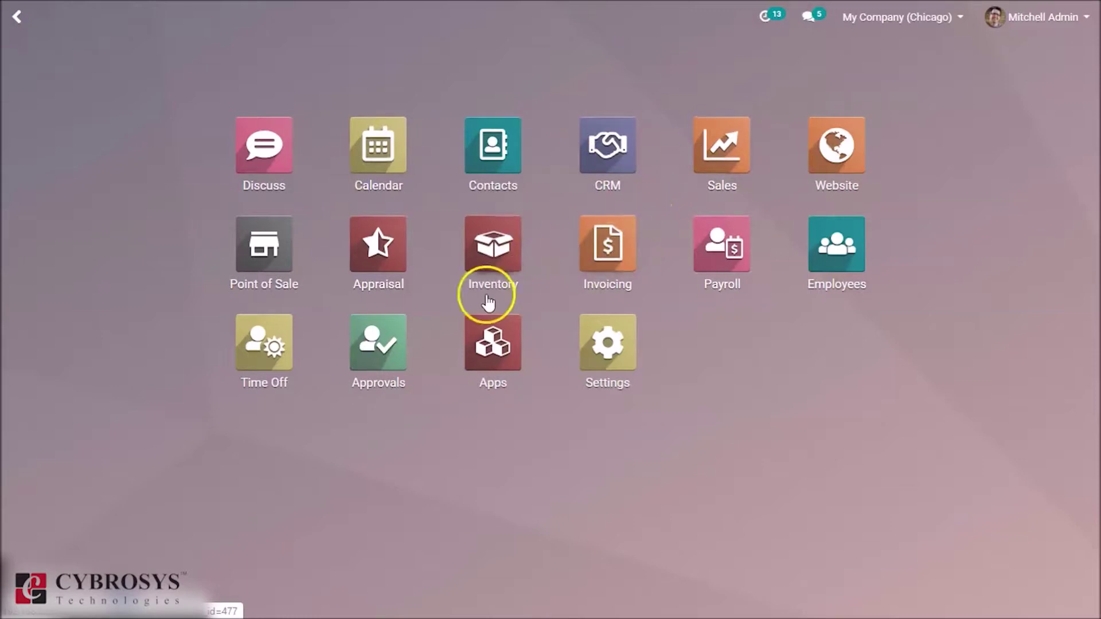
{"action": "left_click", "coordinate": [860, 252]}
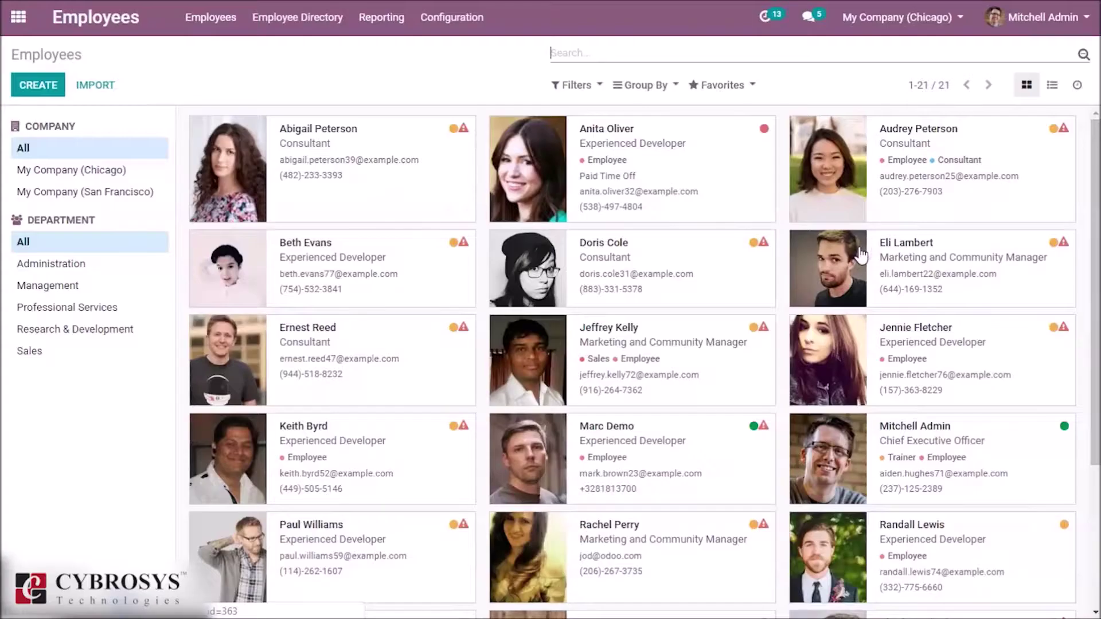
{"action": "left_click", "coordinate": [370, 166]}
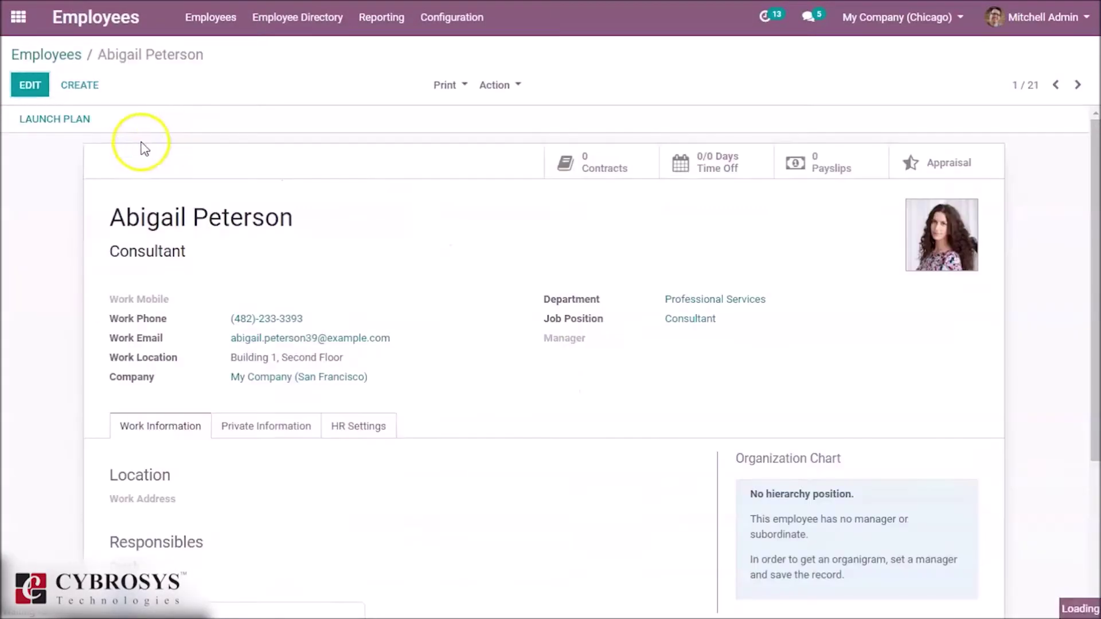
{"action": "left_click", "coordinate": [31, 86]}
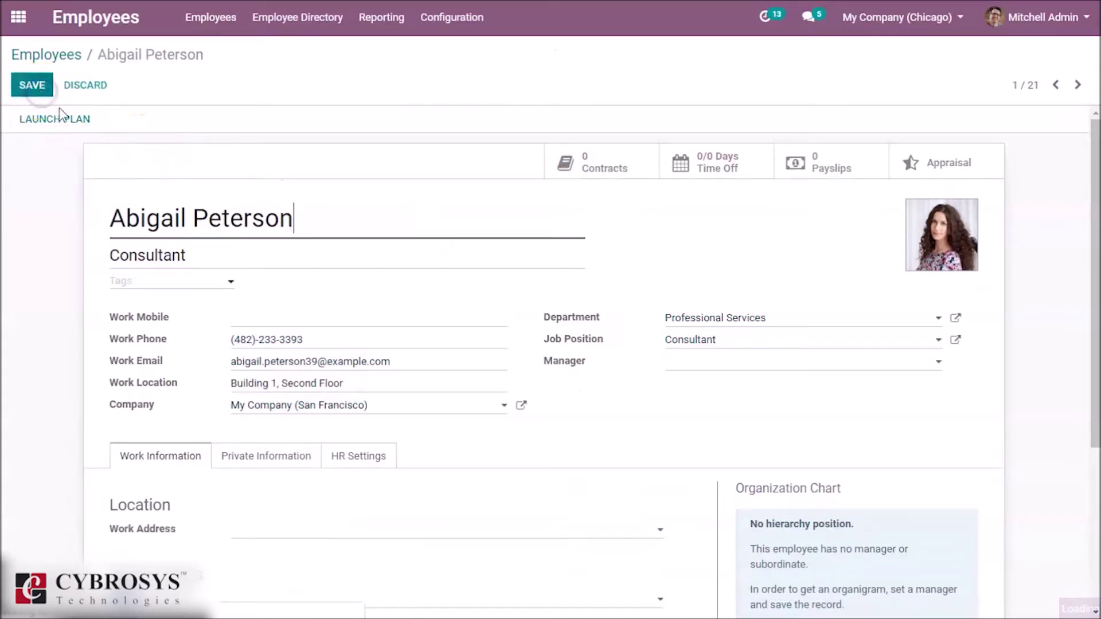
{"action": "left_click", "coordinate": [379, 469]}
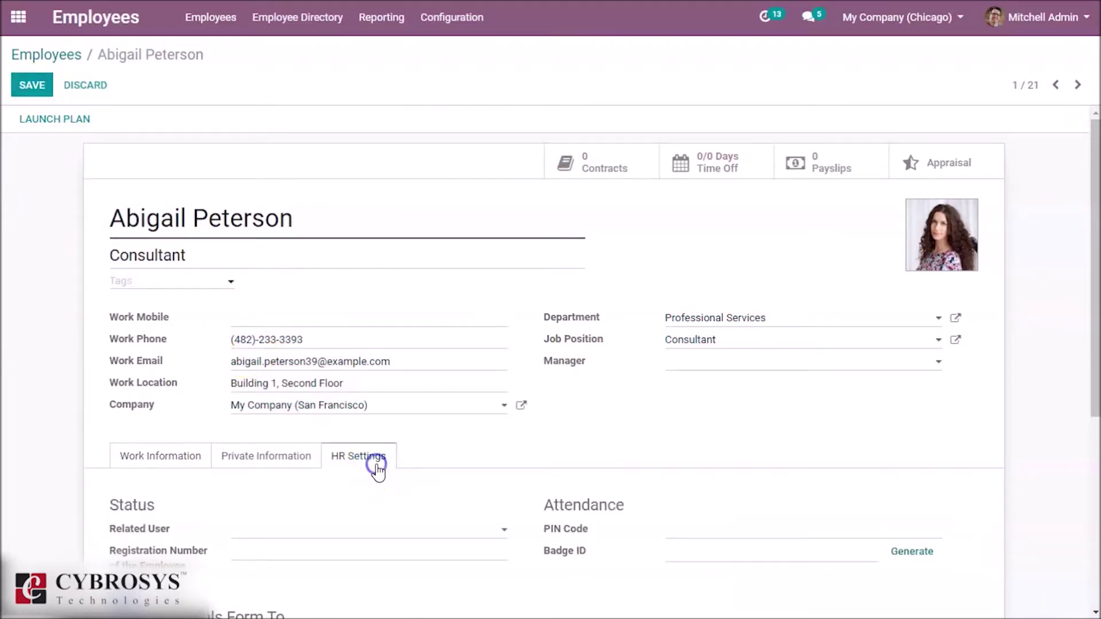
{"action": "left_click", "coordinate": [737, 525]}
{"action": "type", "text": "1111"}
{"action": "left_click", "coordinate": [31, 85]}
{"action": "left_click", "coordinate": [54, 63]}
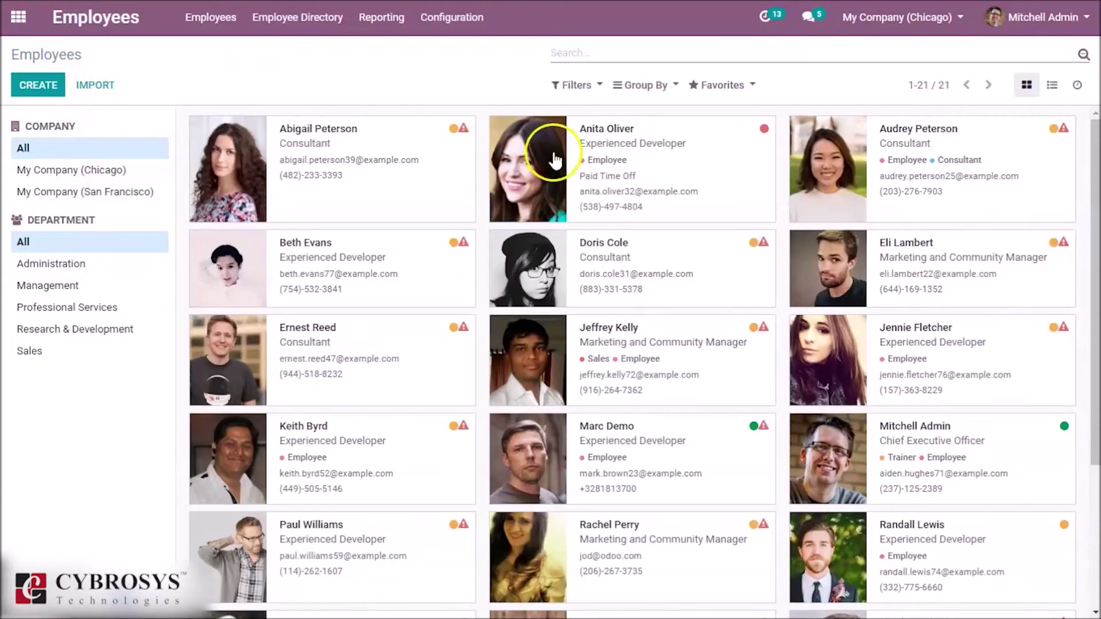
{"action": "left_click", "coordinate": [536, 159]}
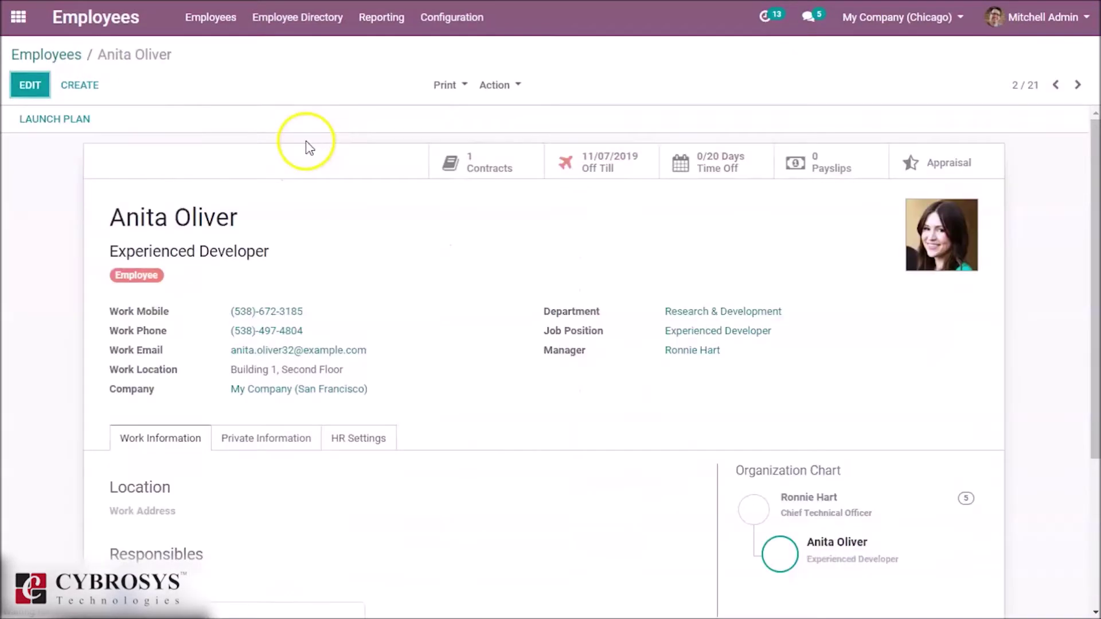
{"action": "left_click", "coordinate": [32, 85]}
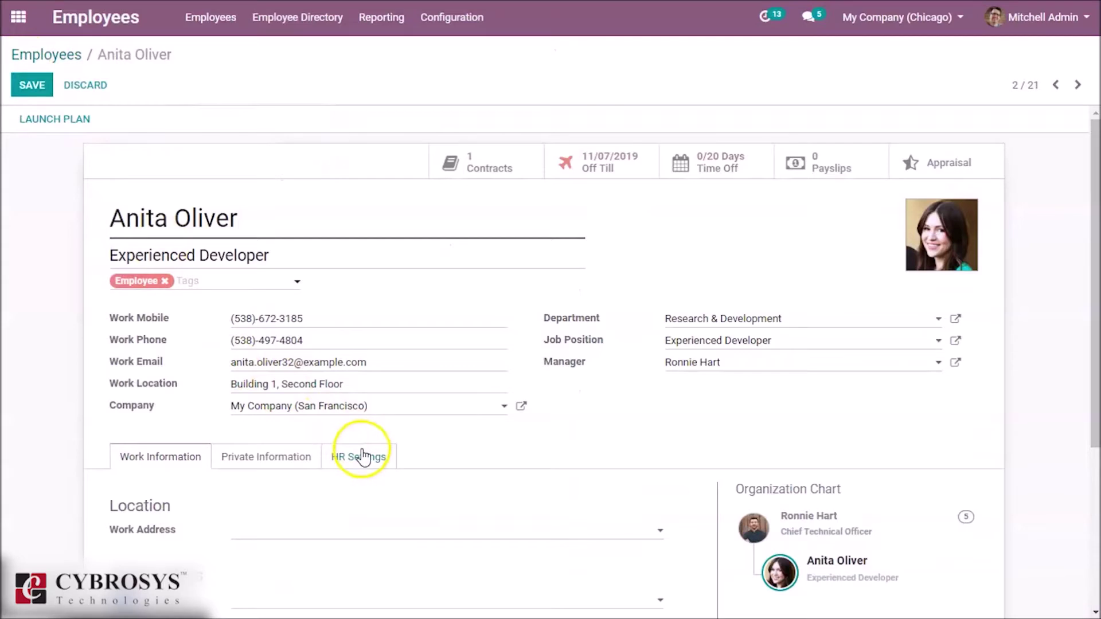
{"action": "left_click", "coordinate": [359, 458]}
{"action": "left_click", "coordinate": [683, 531]}
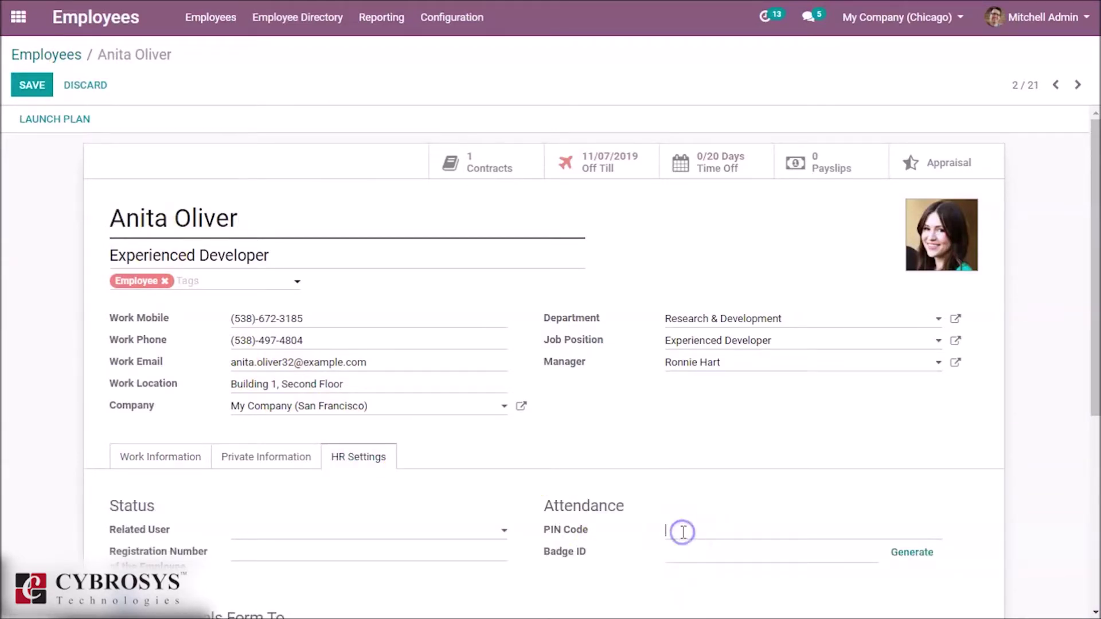
{"action": "type", "text": "2222"}
{"action": "left_click", "coordinate": [34, 86]}
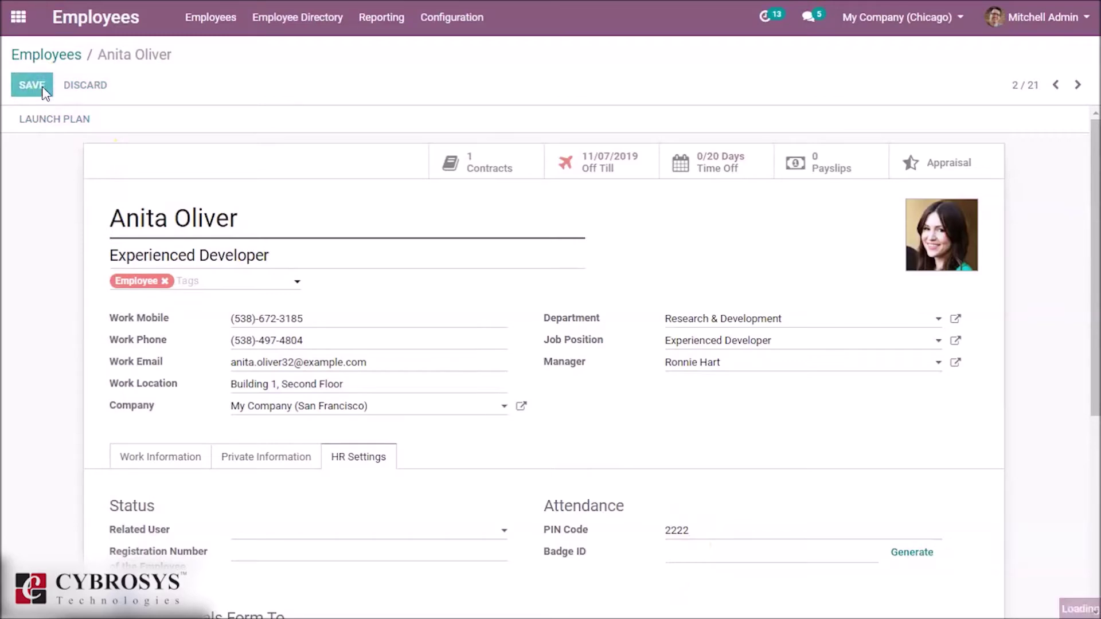
- Go to the Point of Sale dashboard and start a new Shop session
{"action": "left_click", "coordinate": [18, 16]}
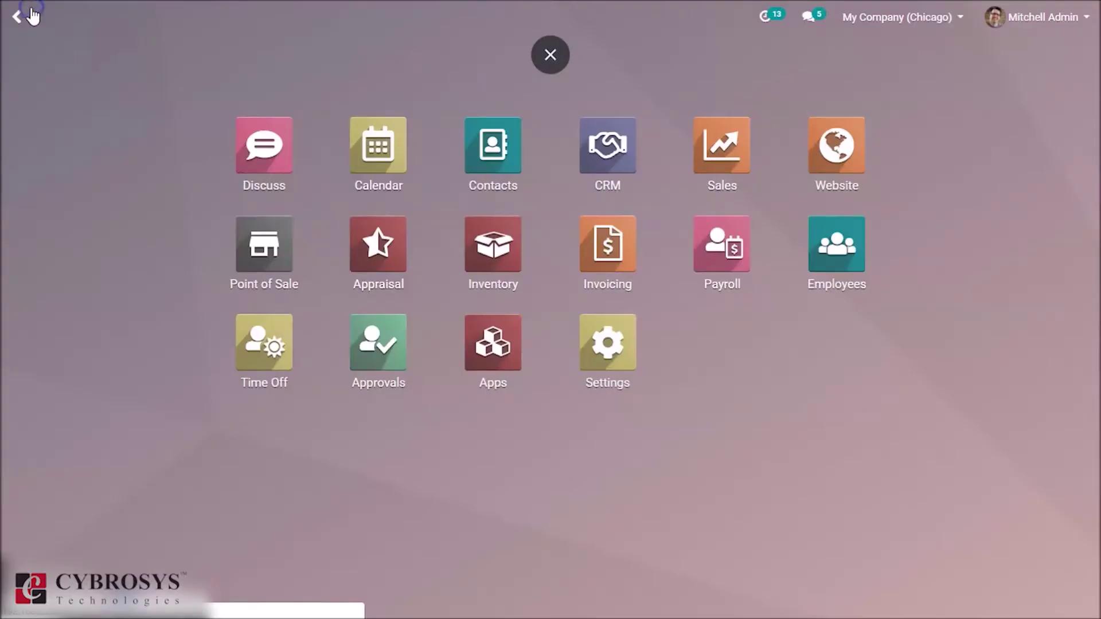
{"action": "left_click", "coordinate": [252, 244]}
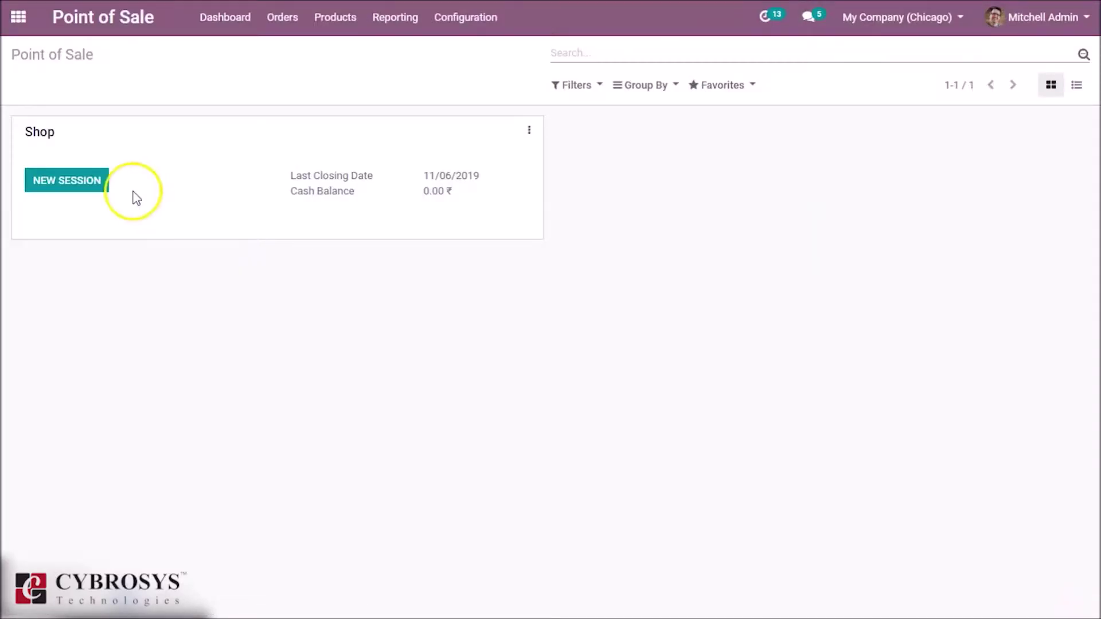
{"action": "left_click", "coordinate": [95, 193]}
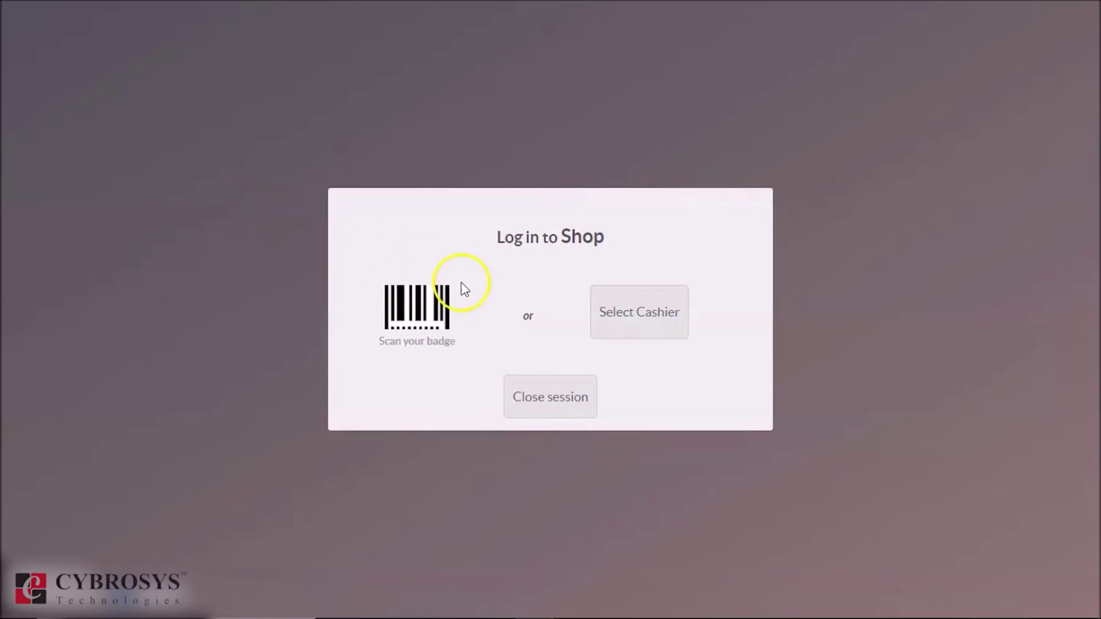
{"action": "left_click", "coordinate": [602, 312]}
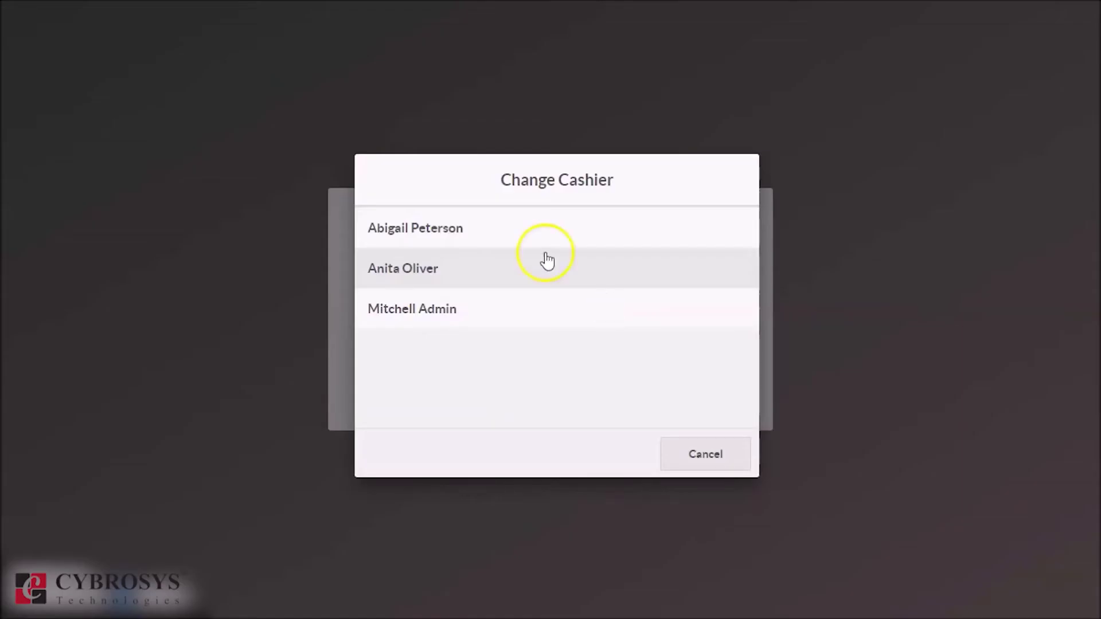
{"action": "left_click", "coordinate": [518, 270]}
{"action": "left_click", "coordinate": [466, 234]}
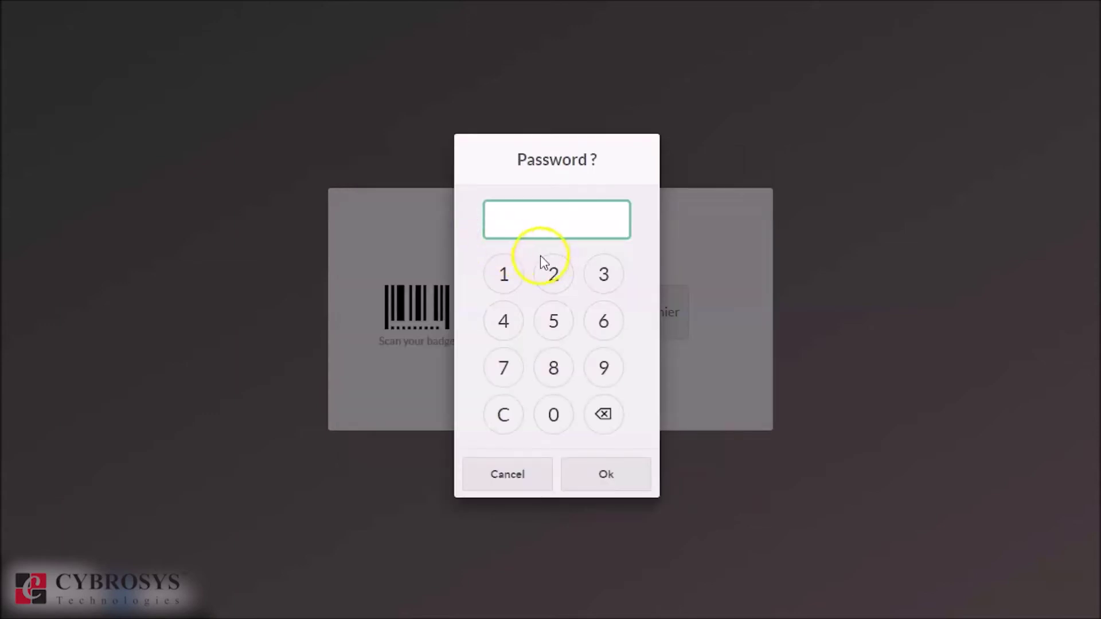
{"action": "left_click", "coordinate": [506, 272]}
{"action": "left_click", "coordinate": [506, 273]}
{"action": "left_click", "coordinate": [506, 272]}
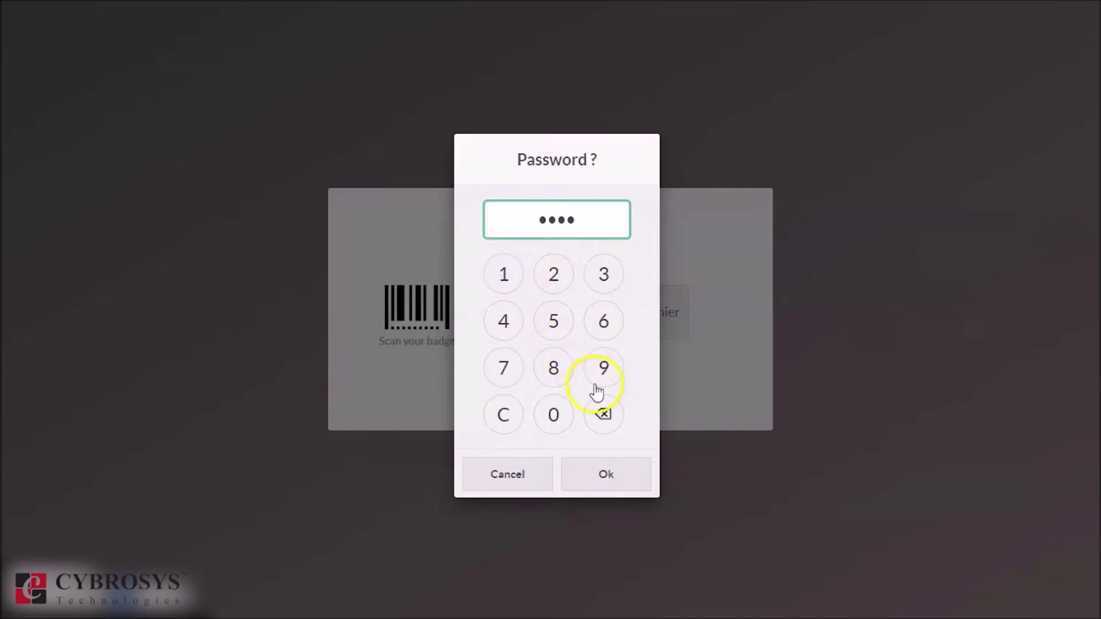
{"action": "left_click", "coordinate": [598, 482]}
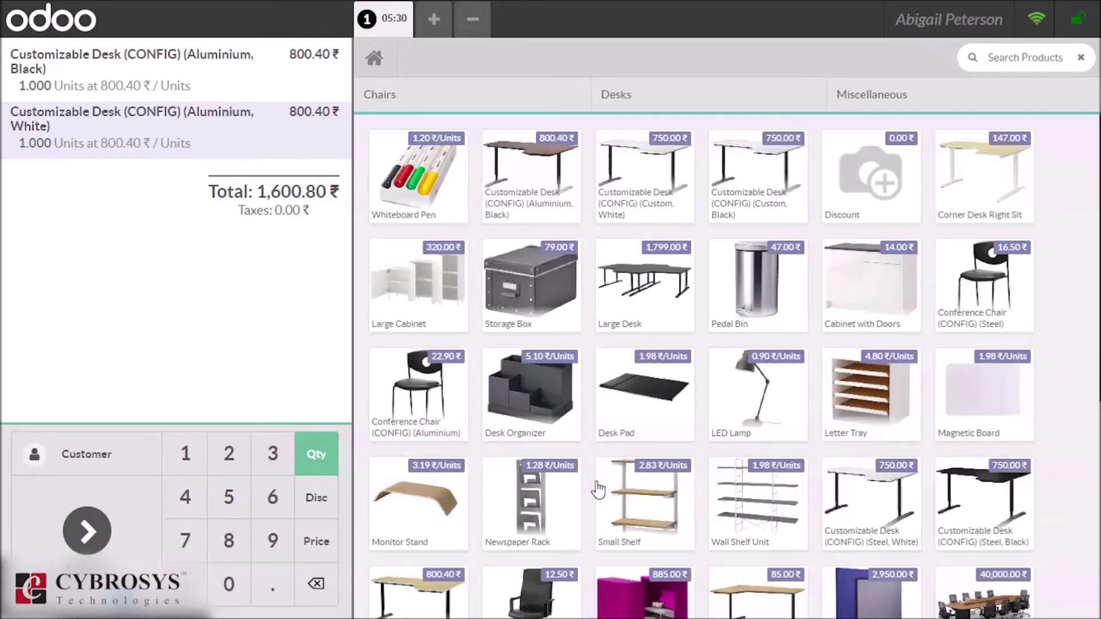